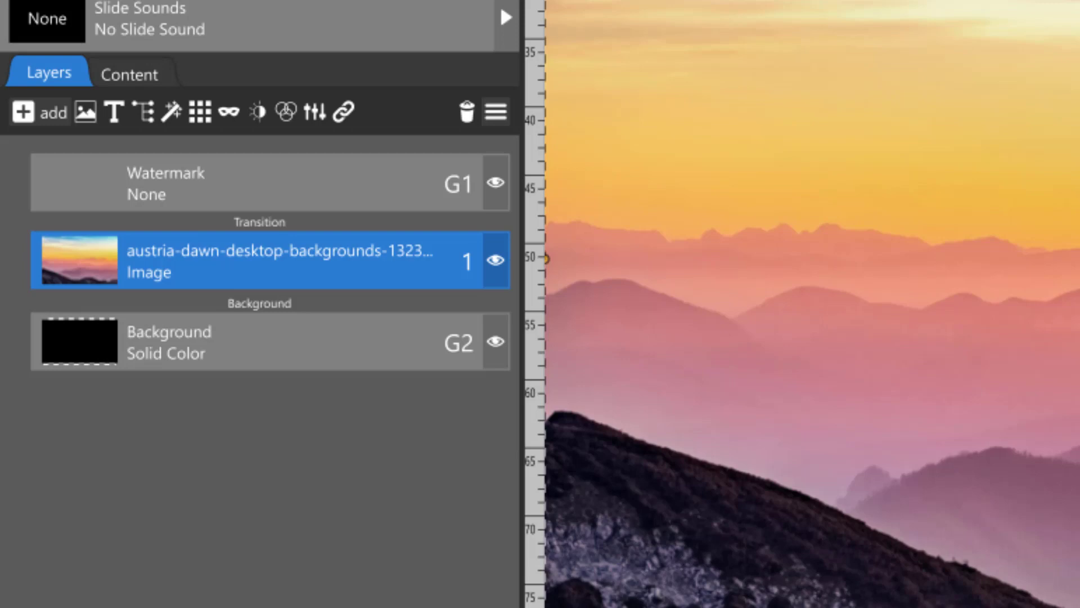
# - Add a Rectangles slicing effect to the austria-dawn landscape image layer
pyautogui.click(309, 265)
pyautogui.click(207, 116)
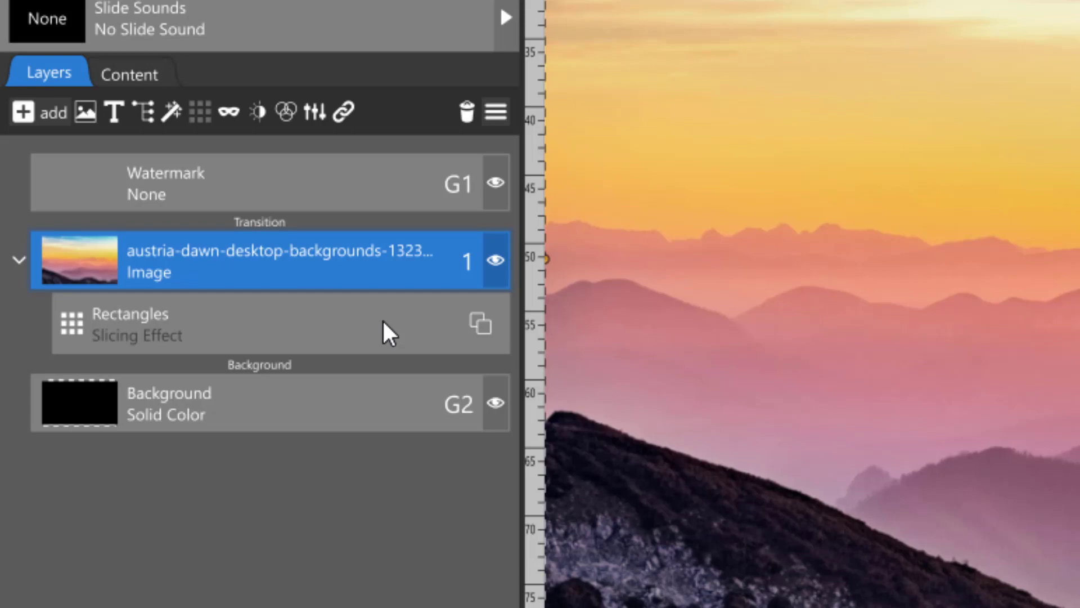
# - Cut the image into 5 by 3 Puzzle Pieces blocks and expand Animation Timing
pyautogui.click(383, 322)
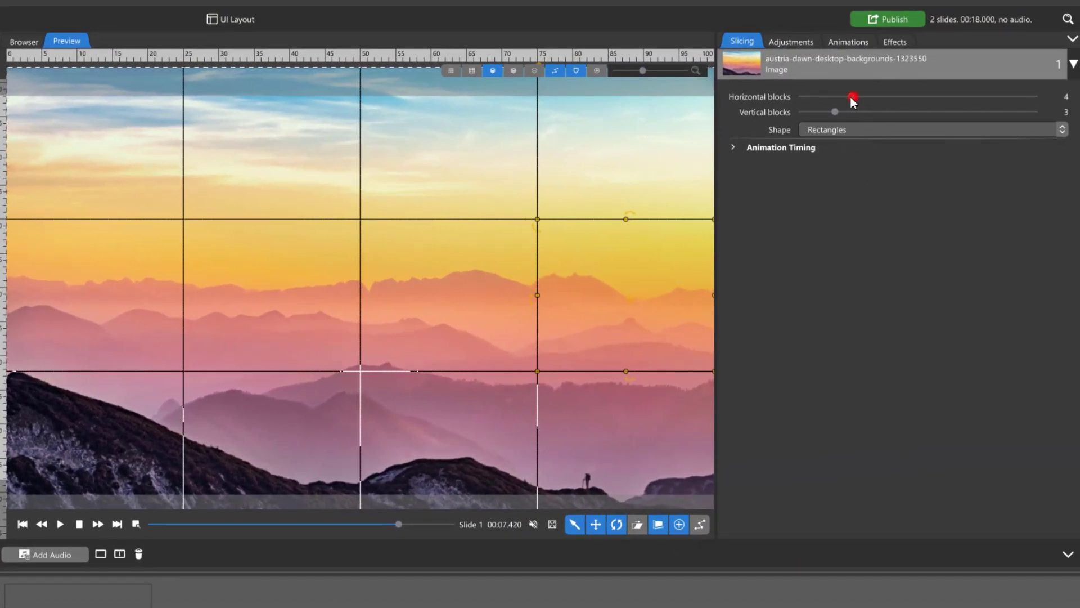
pyautogui.moveTo(850, 99)
pyautogui.mouseDown()
pyautogui.moveTo(801, 99)
pyautogui.moveTo(886, 112)
pyautogui.moveTo(863, 97)
pyautogui.moveTo(856, 113)
pyautogui.moveTo(835, 114)
pyautogui.mouseUp()
pyautogui.click(893, 131)
pyautogui.click(887, 158)
pyautogui.click(891, 132)
pyautogui.click(879, 173)
pyautogui.click(889, 134)
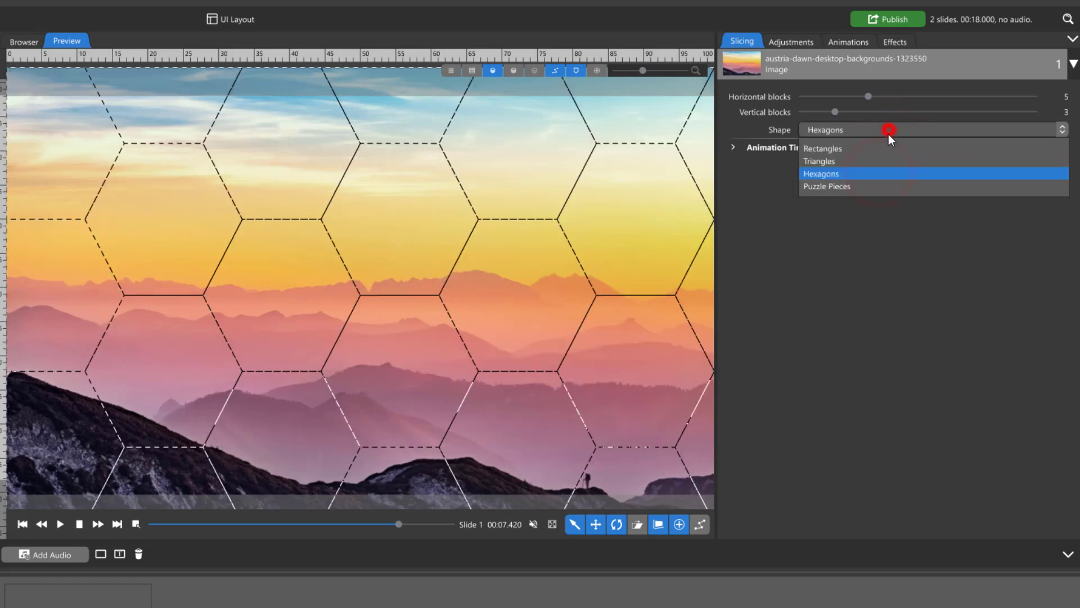
pyautogui.click(879, 185)
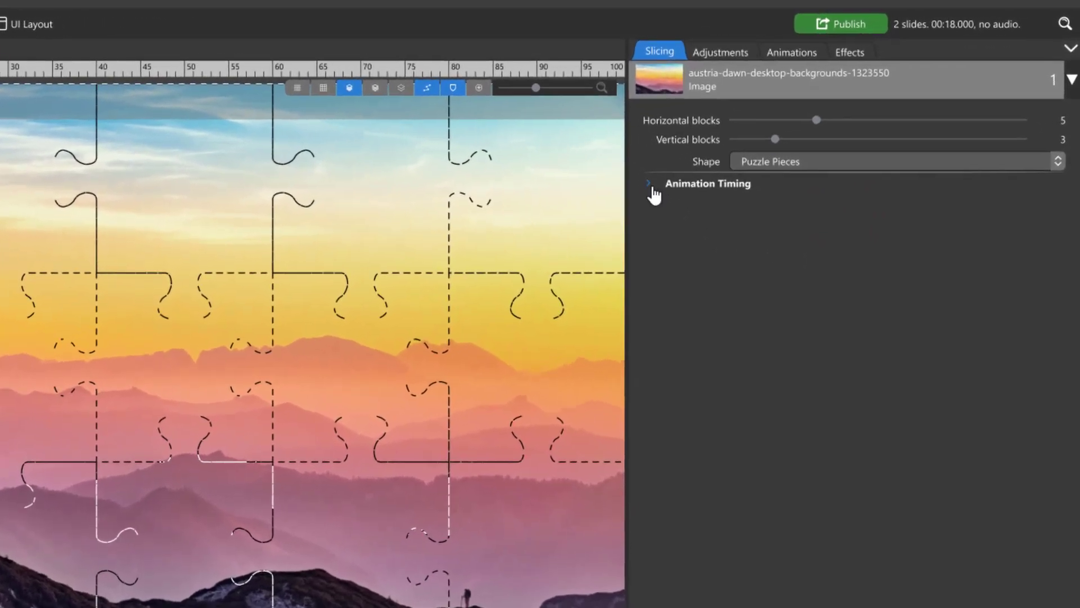
pyautogui.click(733, 147)
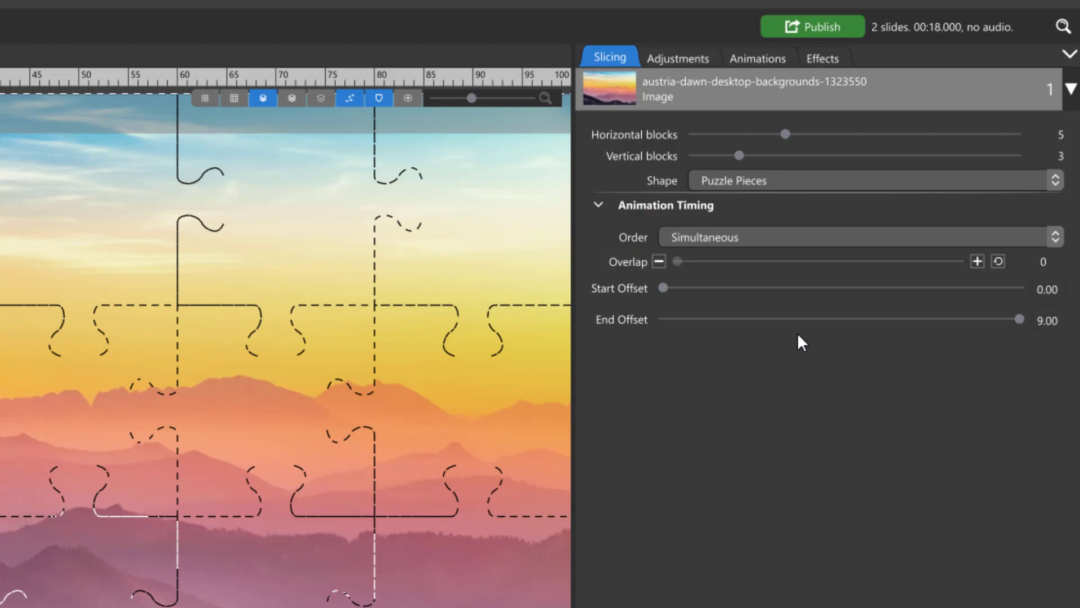
# - Show the Animations settings and list the individual slices in the All Slices dropdown
pyautogui.click(767, 58)
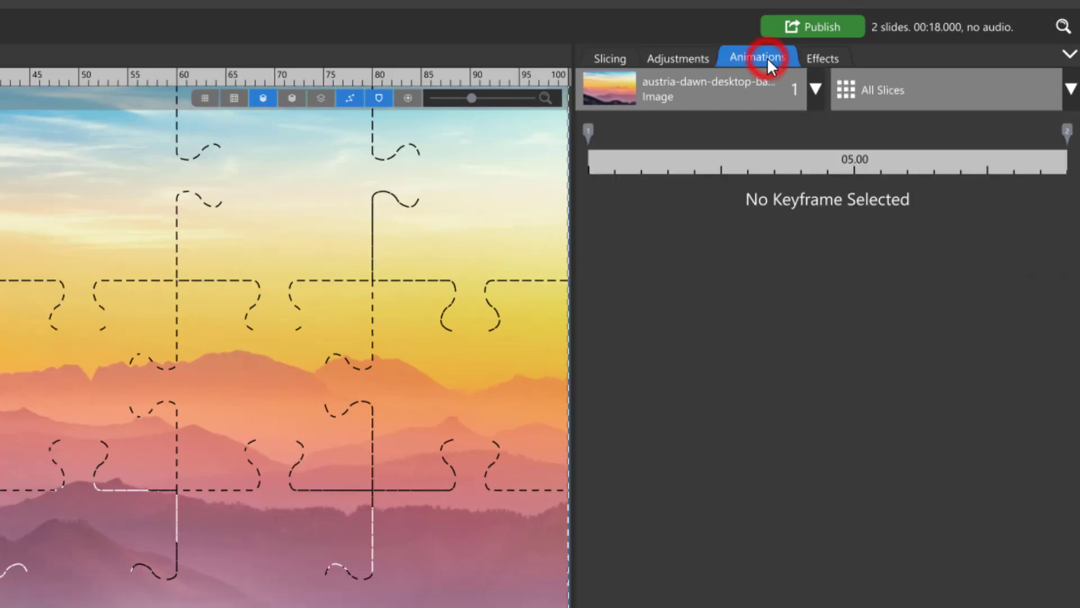
pyautogui.click(1015, 91)
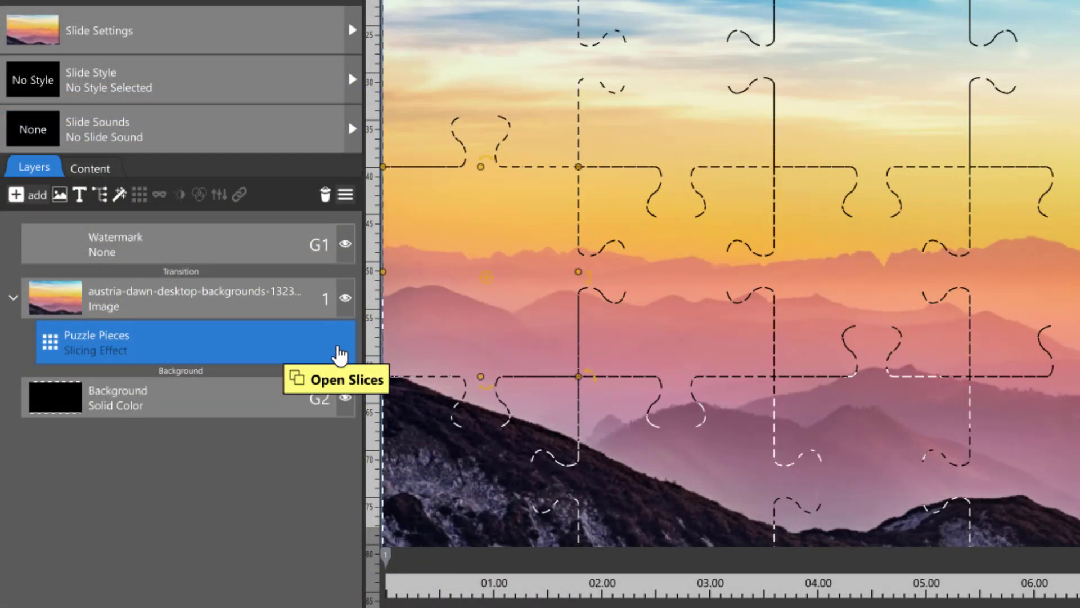
pyautogui.click(340, 354)
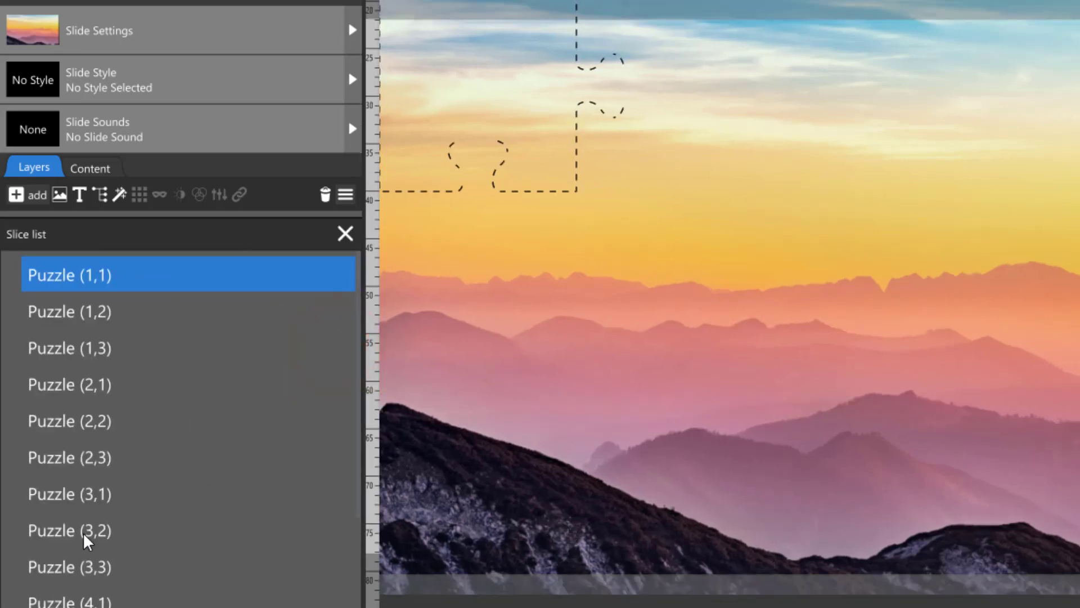
pyautogui.click(345, 234)
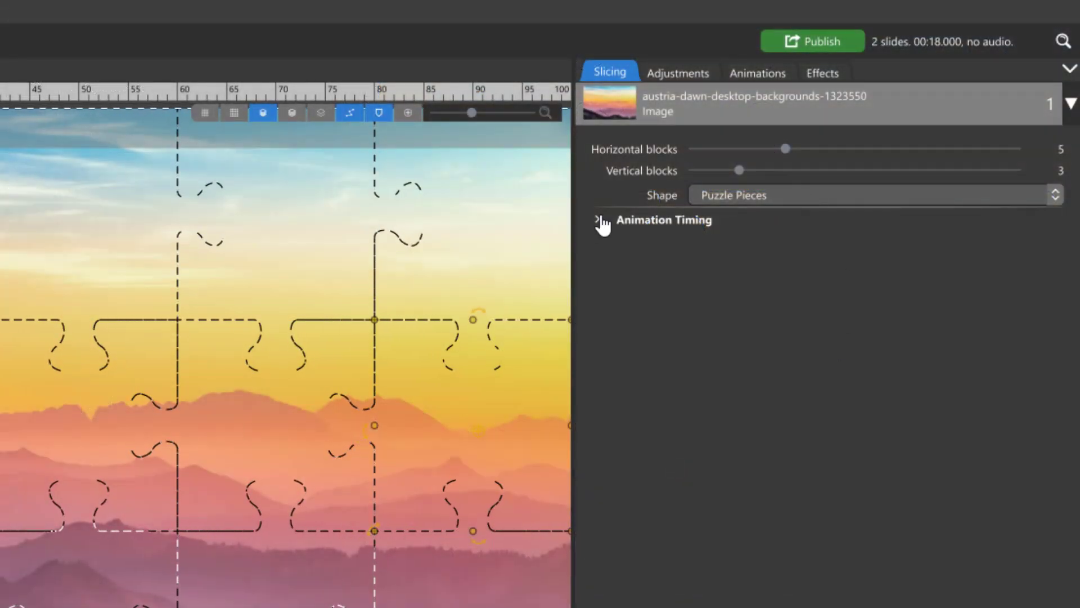
# - In the Animations settings, target All Slices for keyframe animation
pyautogui.click(599, 221)
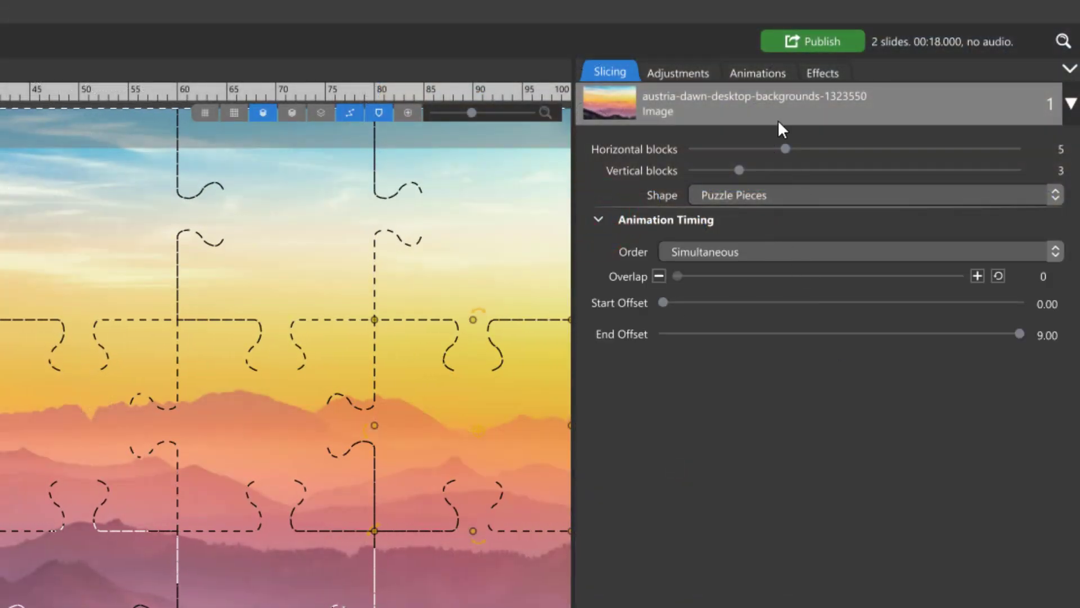
pyautogui.click(760, 71)
pyautogui.click(852, 111)
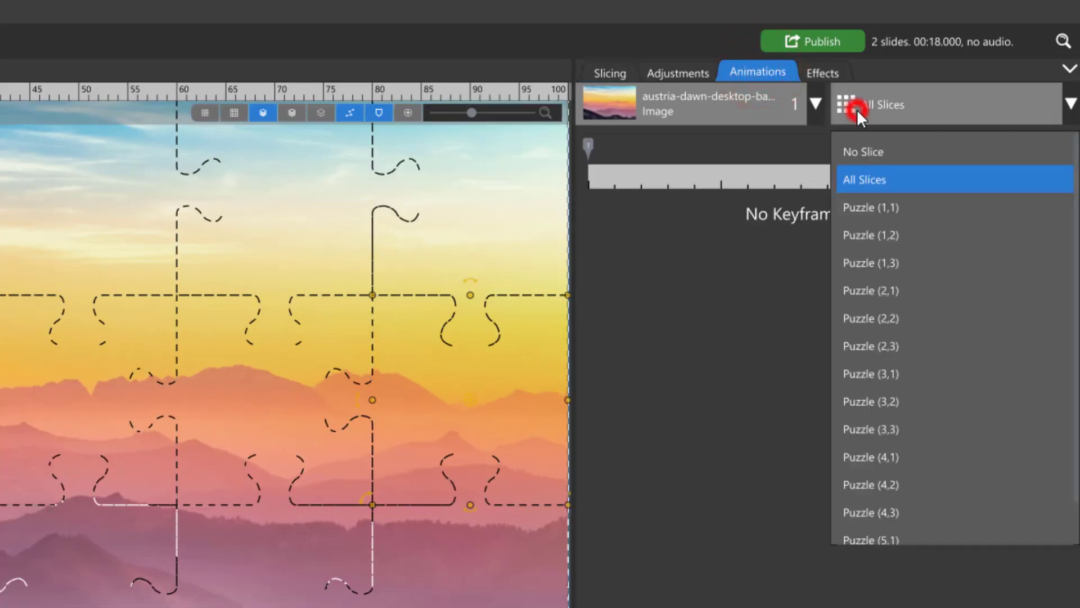
pyautogui.click(876, 178)
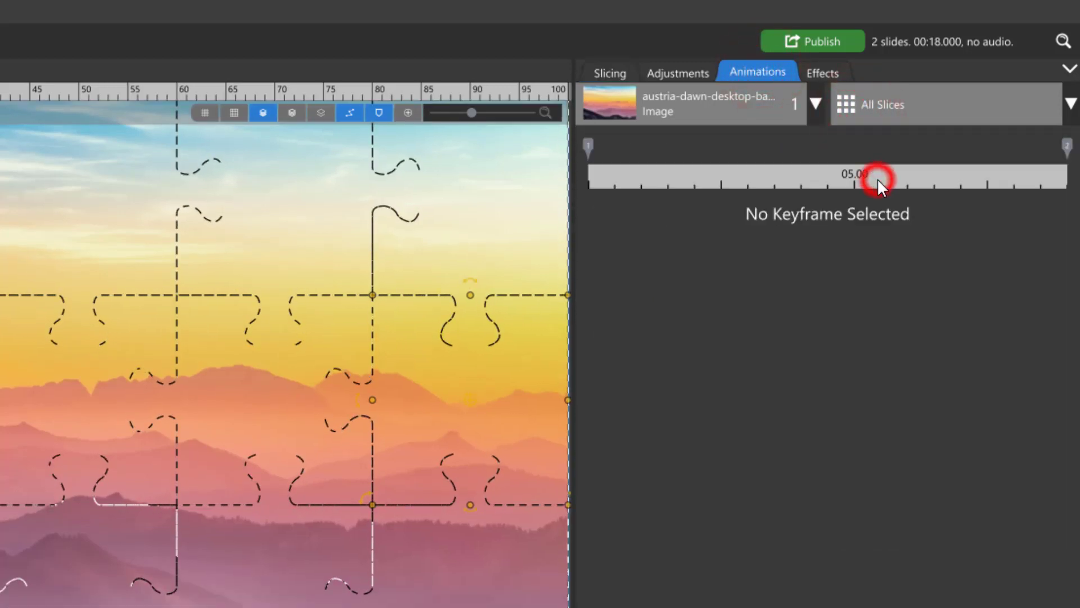
# - Start all slices at 0% locked zoom on keyframe 1 and enable zoom on keyframe 2
pyautogui.click(587, 146)
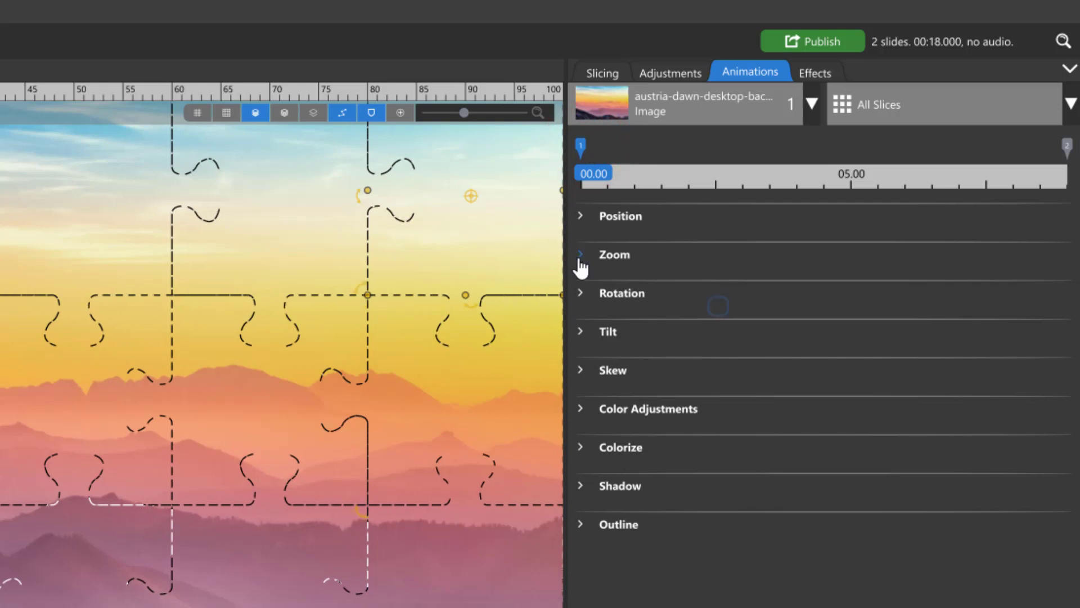
pyautogui.click(581, 254)
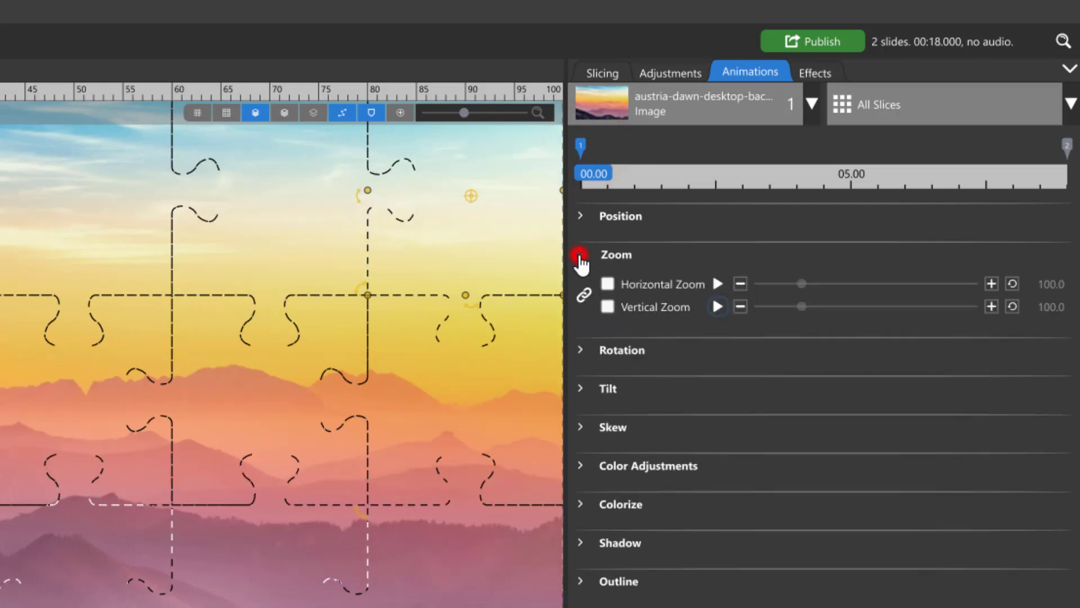
pyautogui.click(606, 284)
pyautogui.click(607, 307)
pyautogui.click(1041, 308)
pyautogui.write('0')
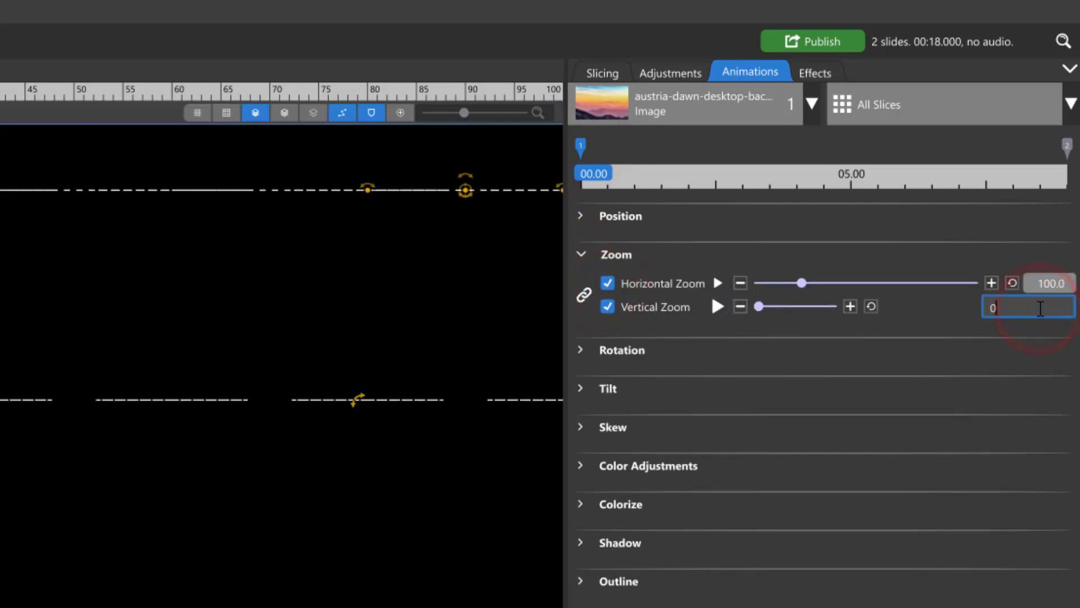
pyautogui.click(584, 294)
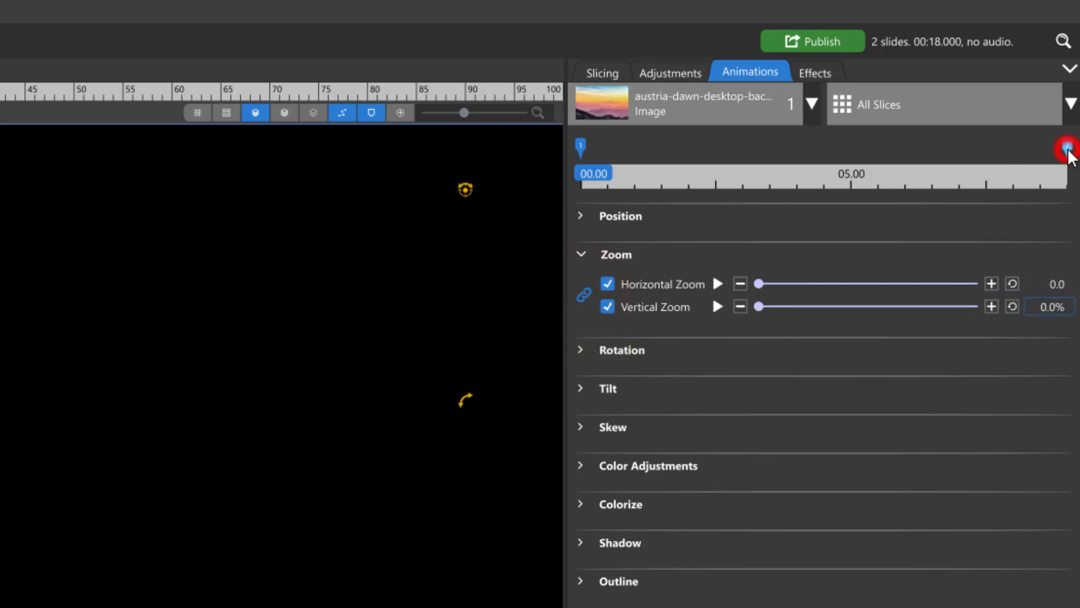
pyautogui.click(1067, 148)
pyautogui.click(608, 284)
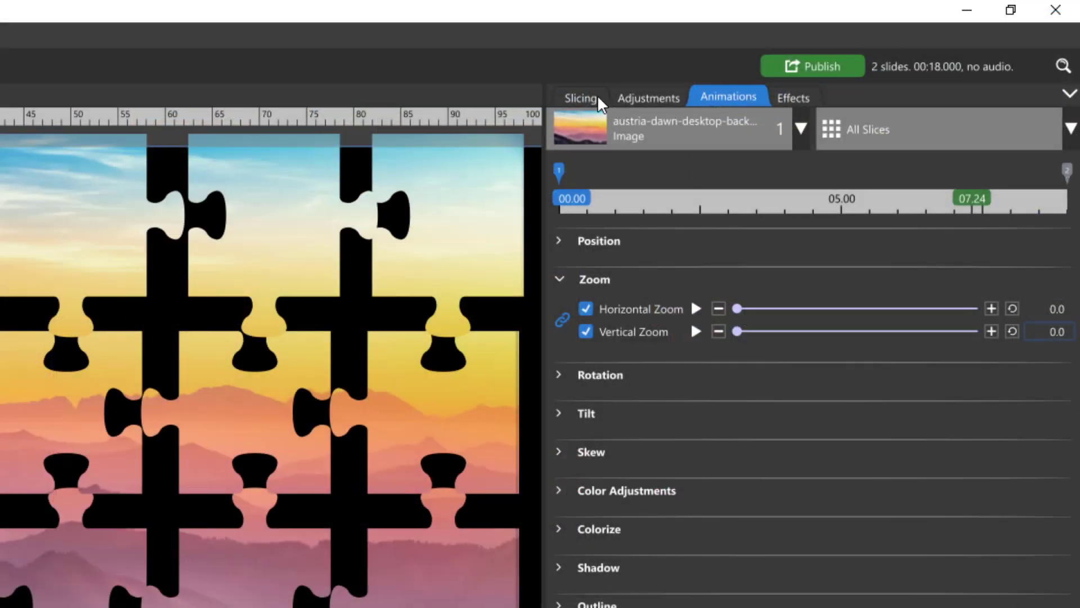
# - Set the puzzle pieces' animation Order to Random under Animation Timing
pyautogui.click(582, 97)
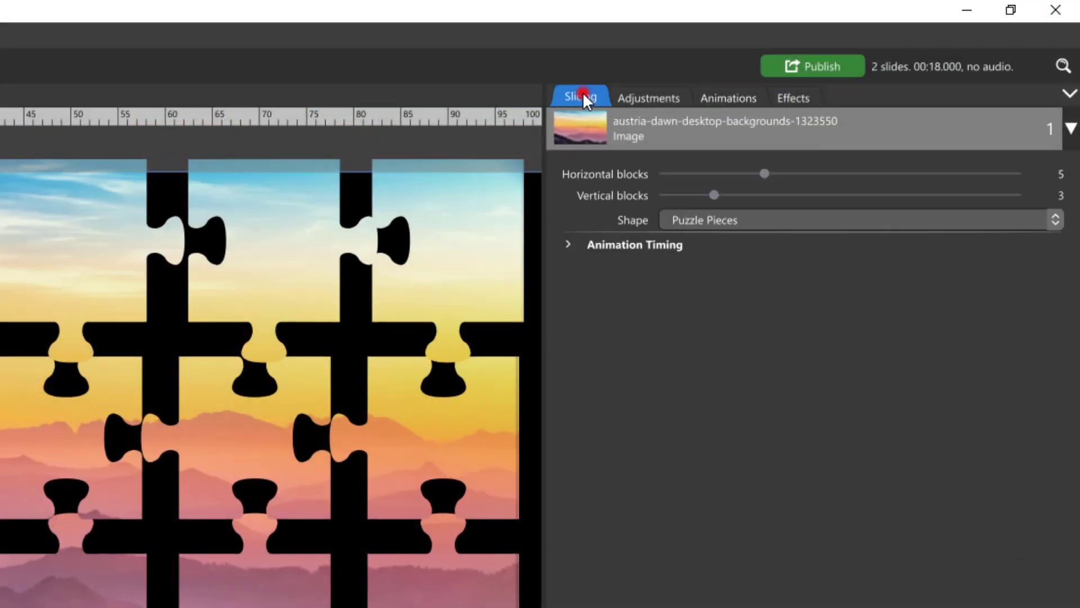
pyautogui.click(569, 246)
pyautogui.click(711, 276)
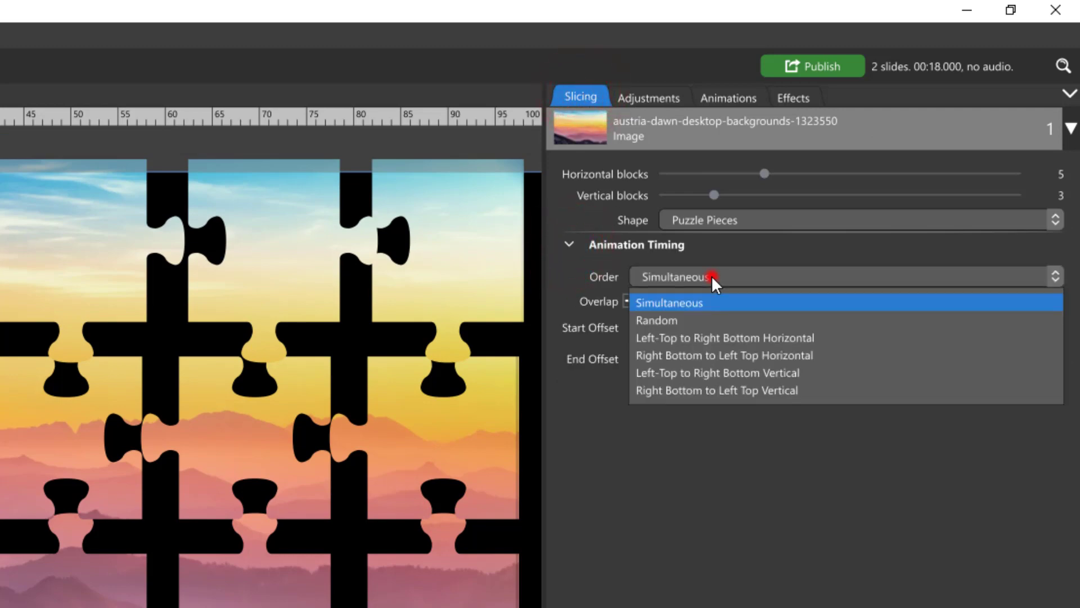
pyautogui.click(701, 317)
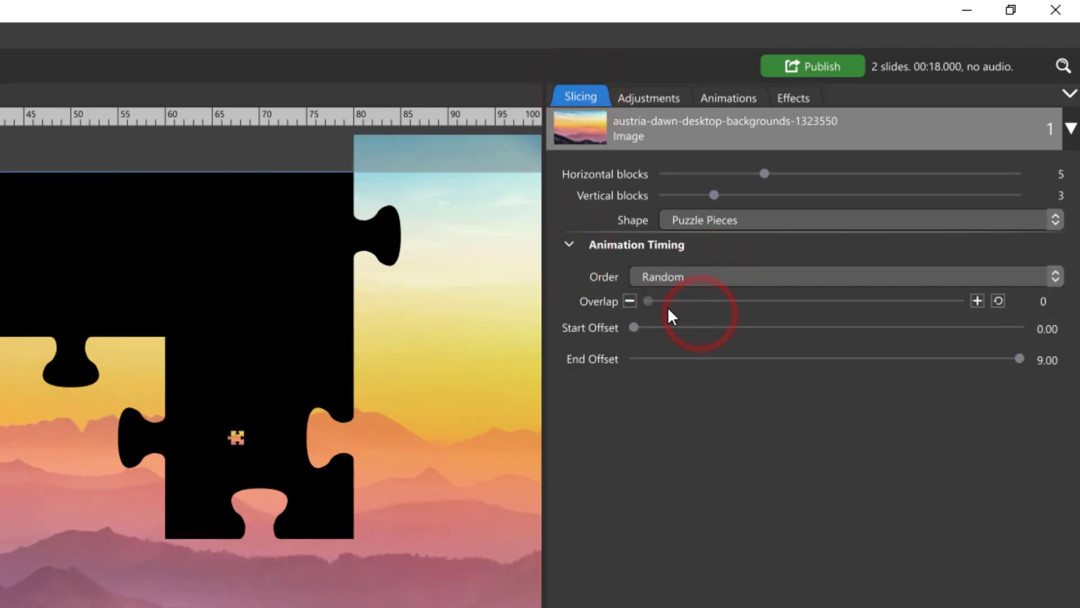
# - Enter an End Offset of 7 and preview the puzzle animation
pyautogui.click(1048, 359)
pyautogui.write('7')
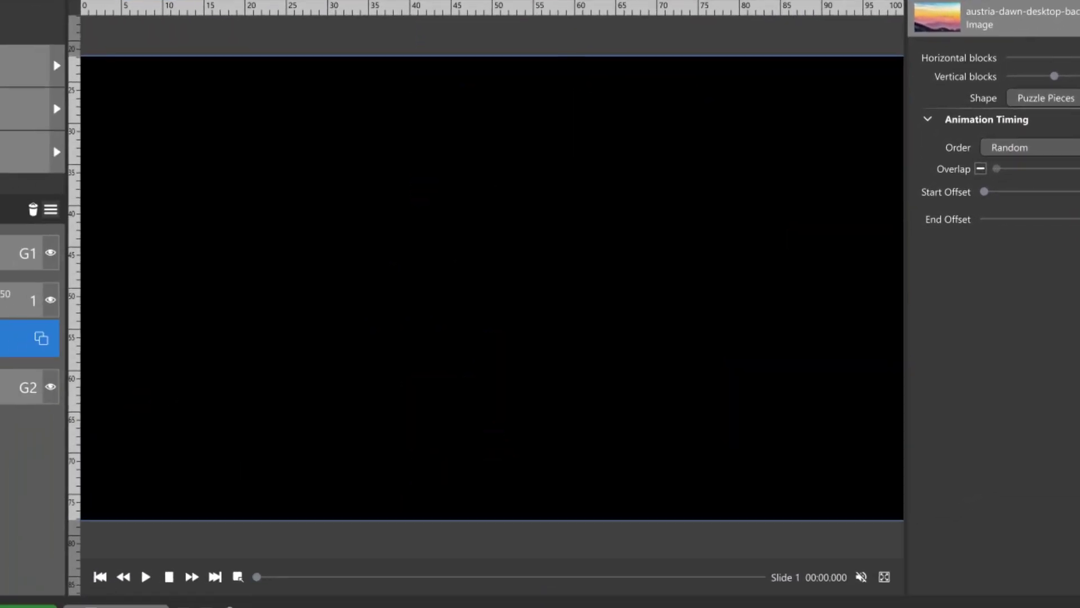
pyautogui.click(146, 577)
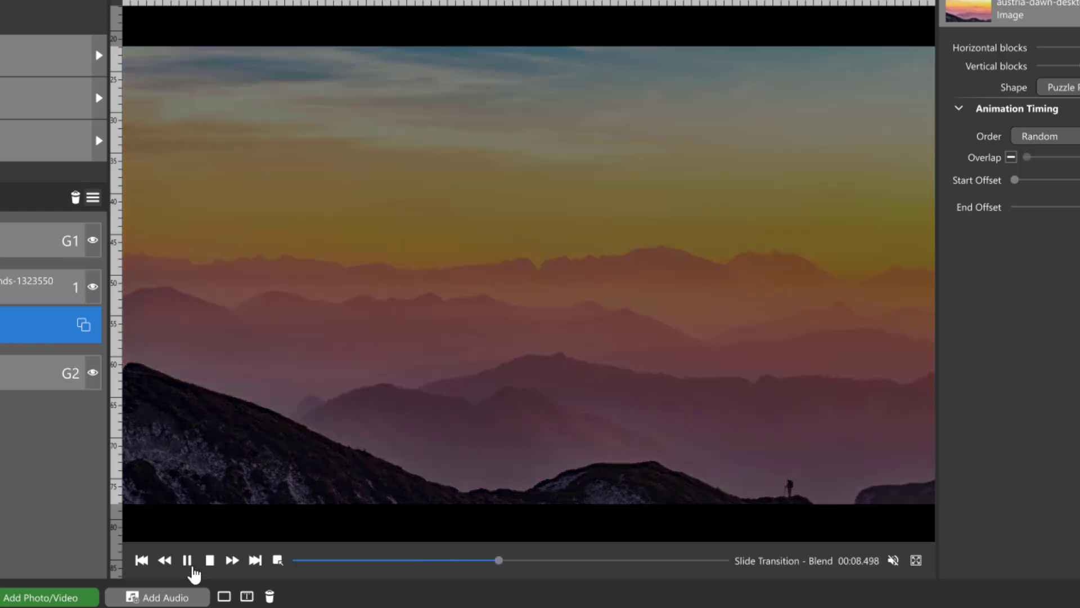
pyautogui.click(187, 559)
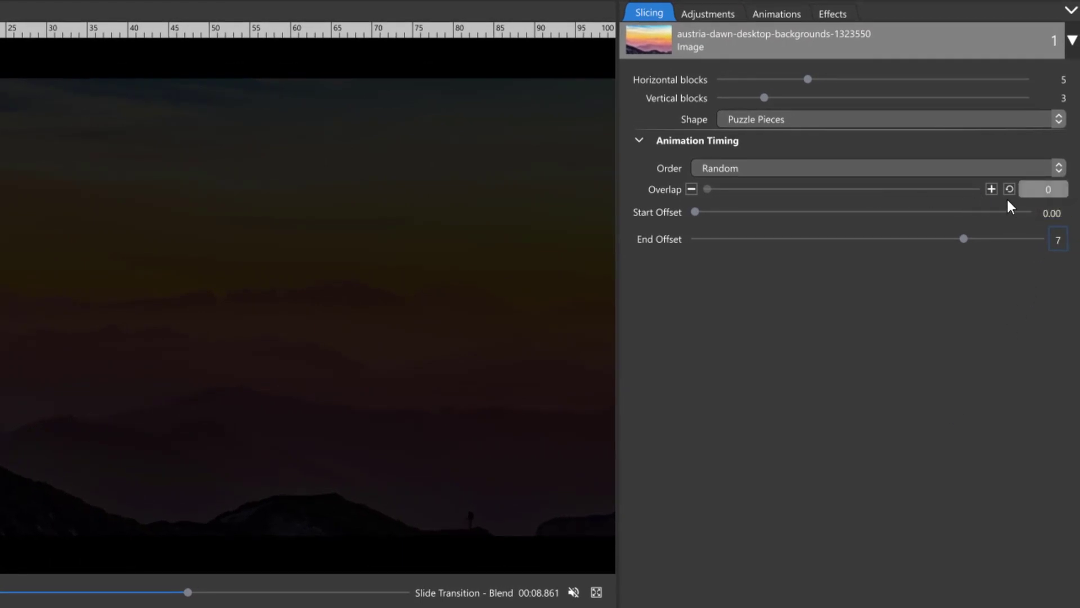
# - Set the piece Overlap to 20% and replay the preview to check it
pyautogui.click(1045, 189)
pyautogui.write('20')
pyautogui.click(1014, 311)
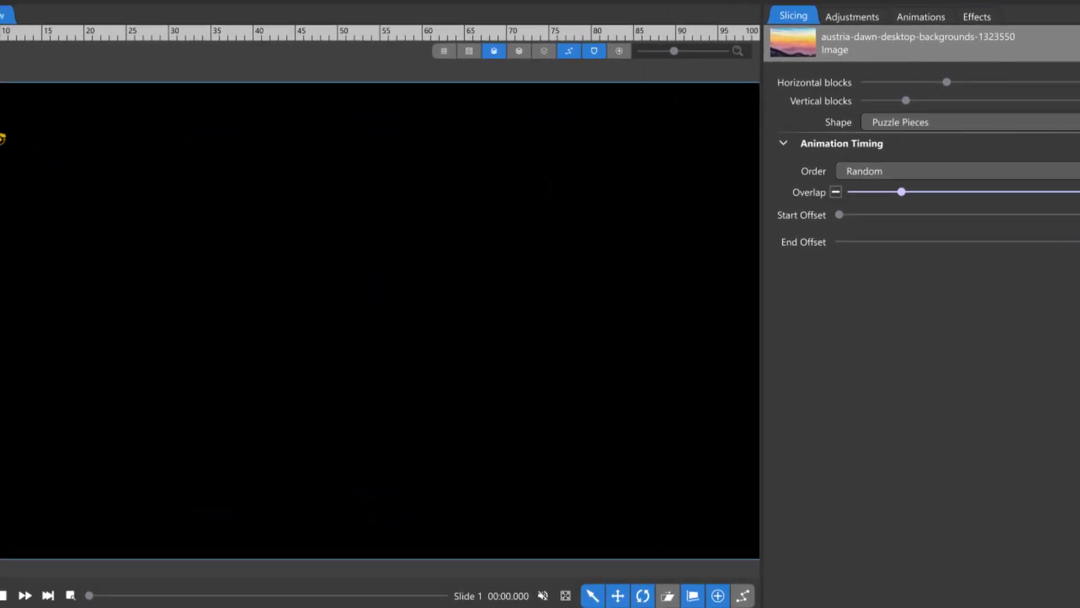
pyautogui.click(11, 592)
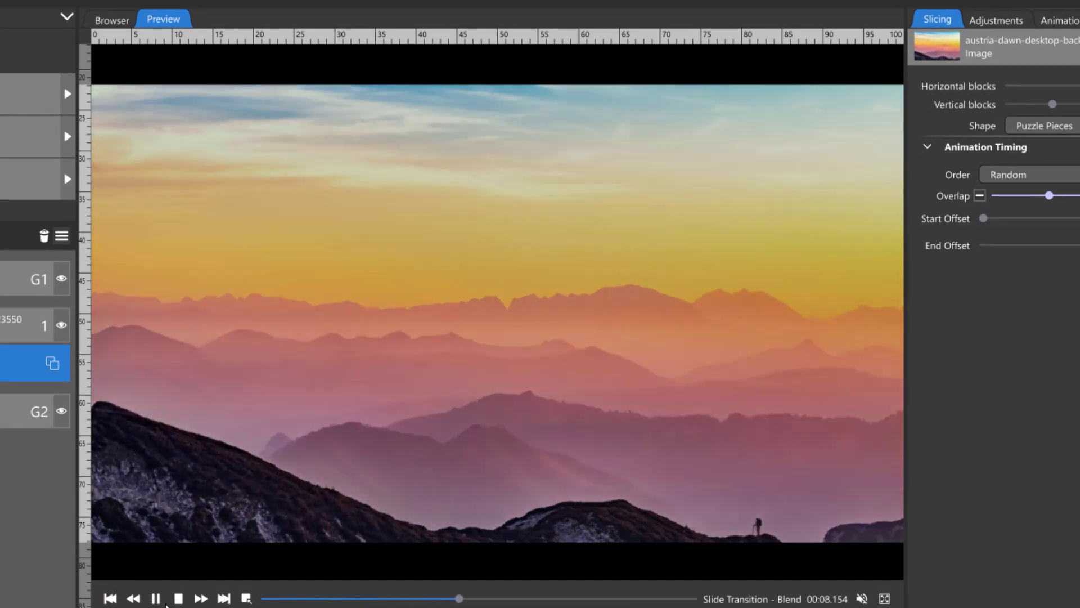
pyautogui.click(177, 598)
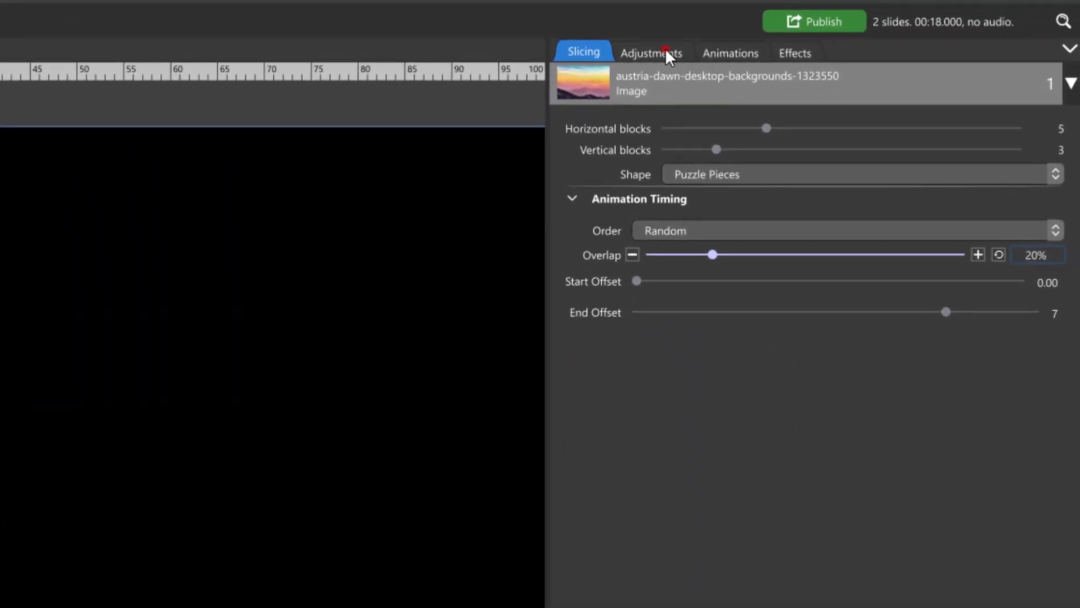
# - In Adjustments, target Slice 1 / 15, Puzzle (1,1) instead of All Slices
pyautogui.click(733, 44)
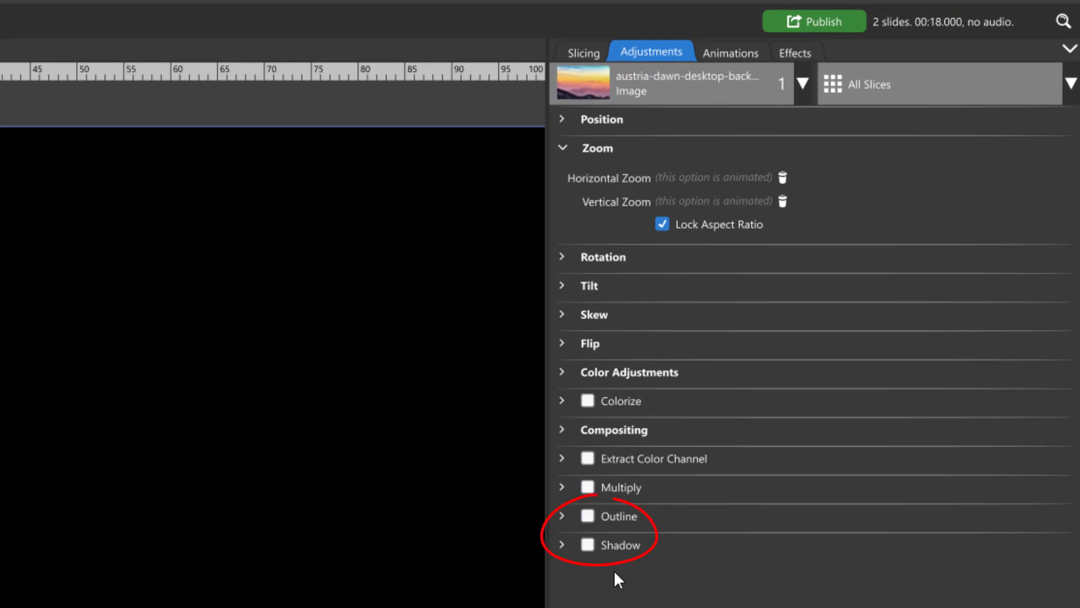
pyautogui.click(990, 84)
pyautogui.click(925, 163)
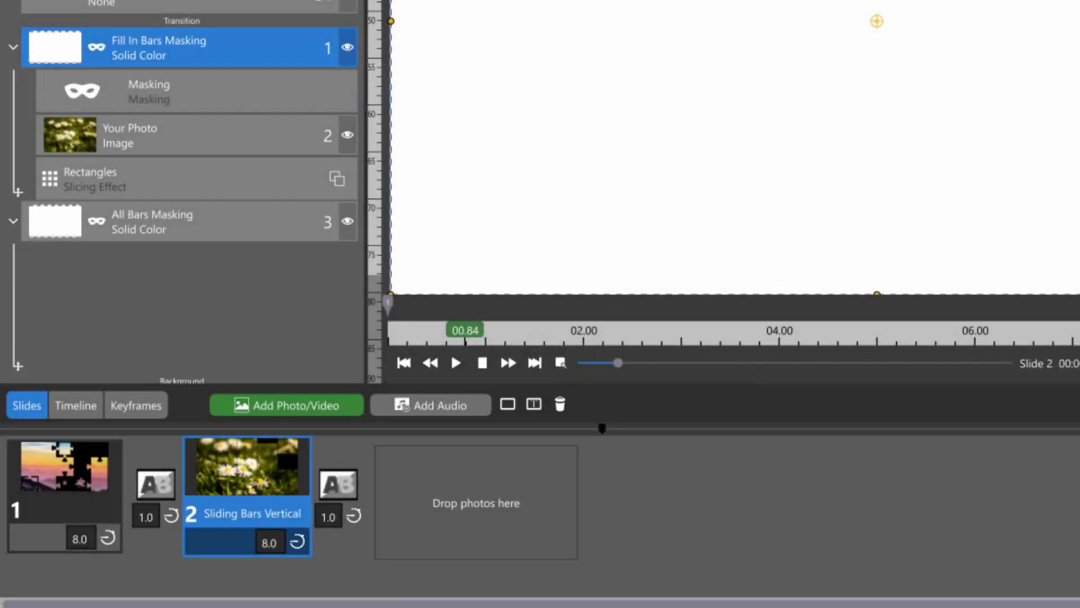
# - Expand Rectangles in slide 2's keyframe list and rename Rectangle (2,1) to 'Slice Left'
pyautogui.click(159, 400)
pyautogui.click(26, 370)
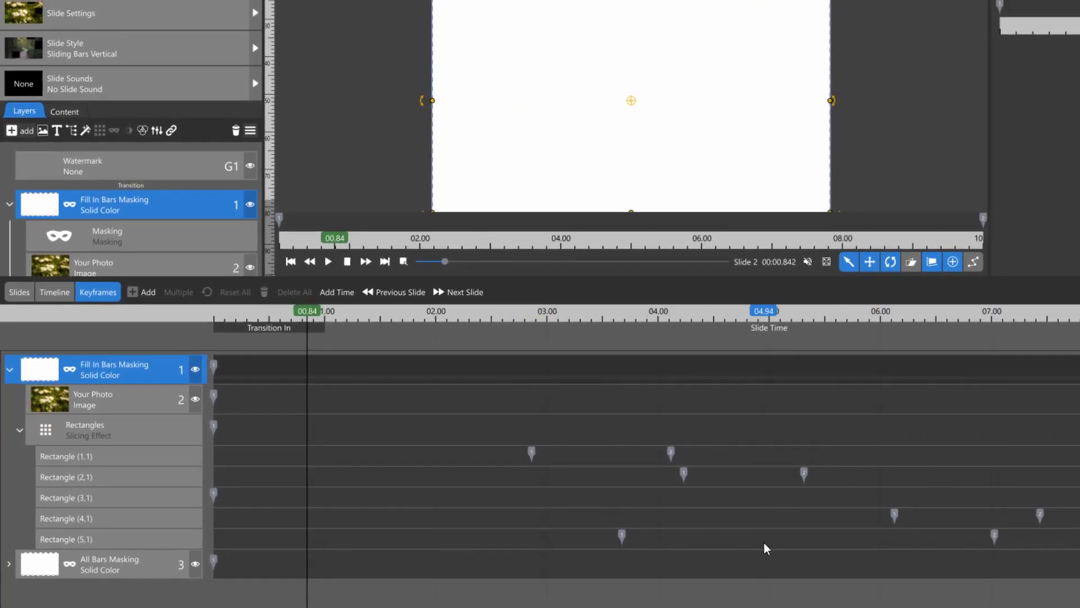
pyautogui.doubleClick(135, 487)
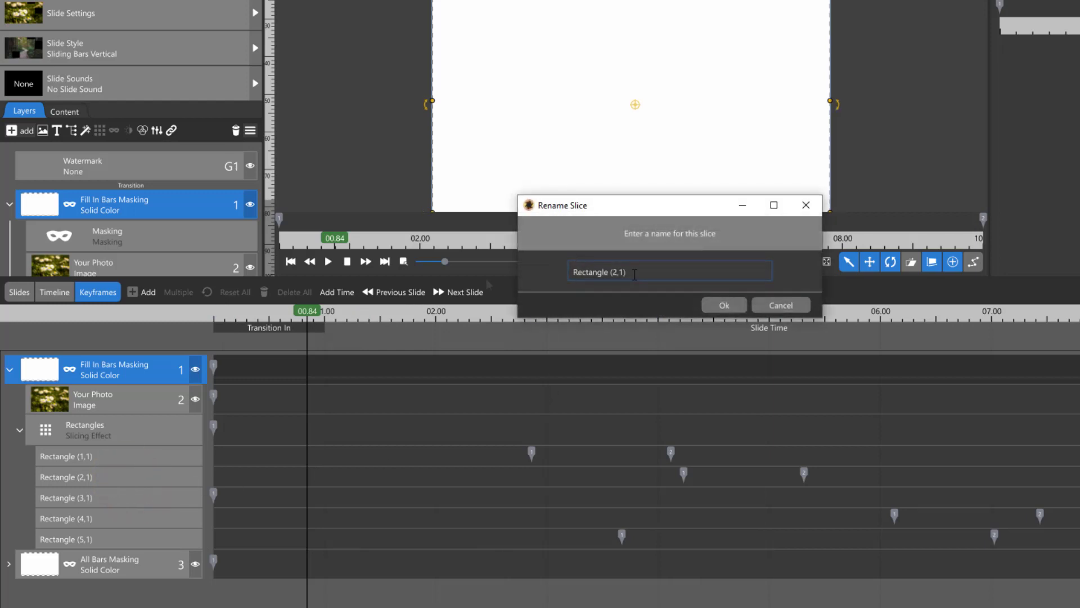
pyautogui.tripleClick(634, 275)
pyautogui.write('Slice Left')
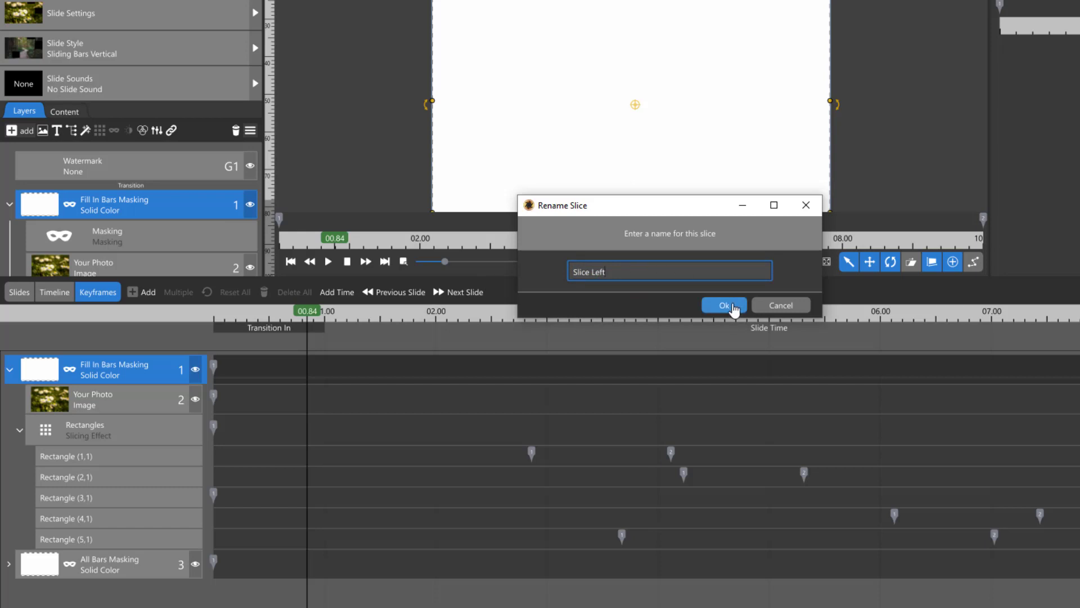
pyautogui.click(728, 305)
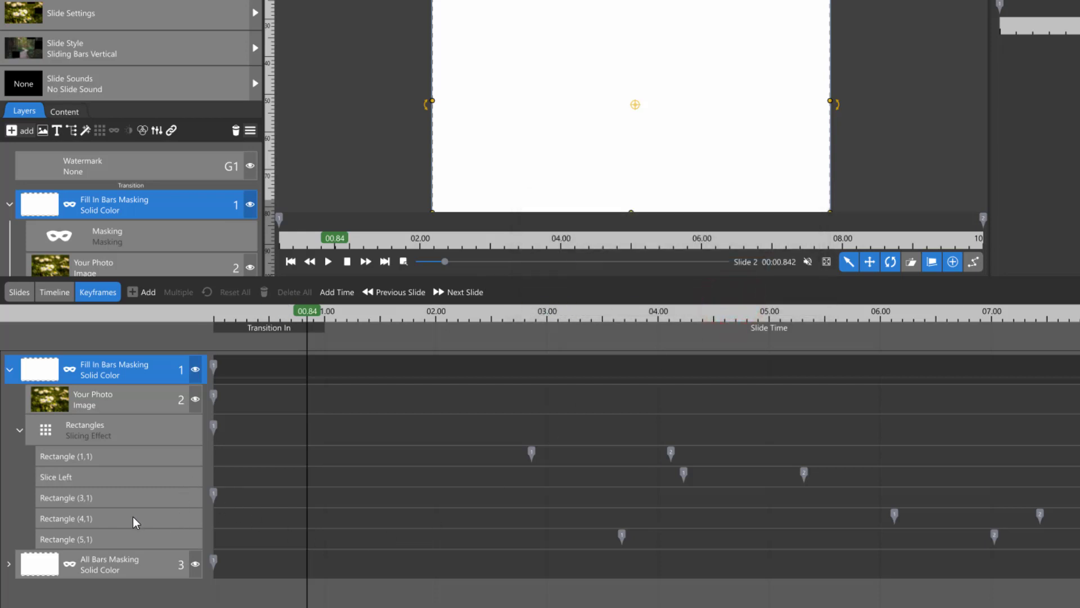
# - Move Rectangle (4,1) below Slice Left and add a keyframe at 08.24 on its track
pyautogui.moveTo(135, 522); pyautogui.dragTo(131, 473)
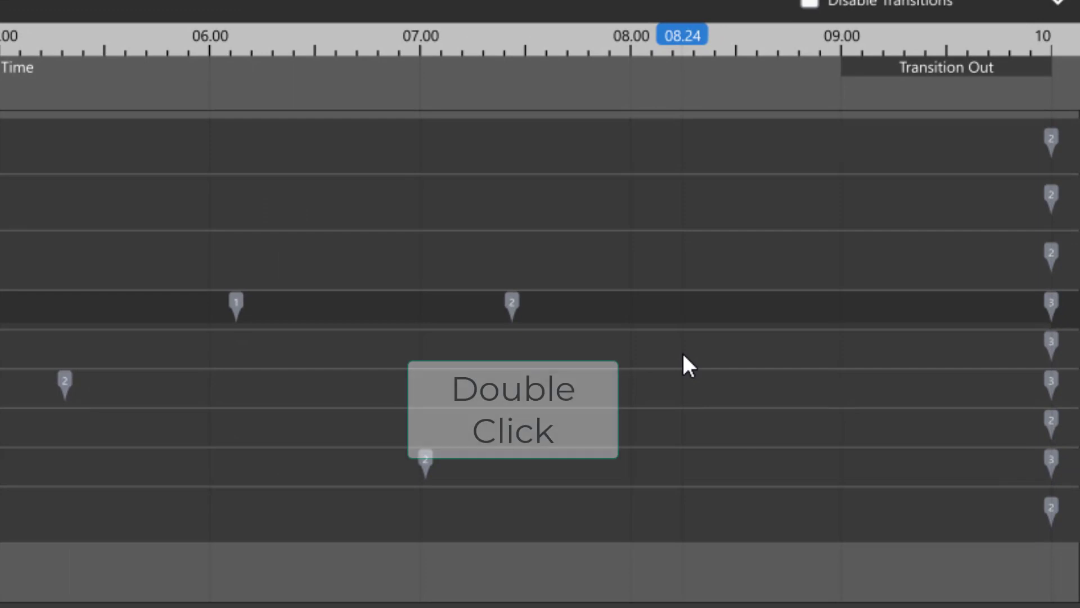
pyautogui.doubleClick(683, 355)
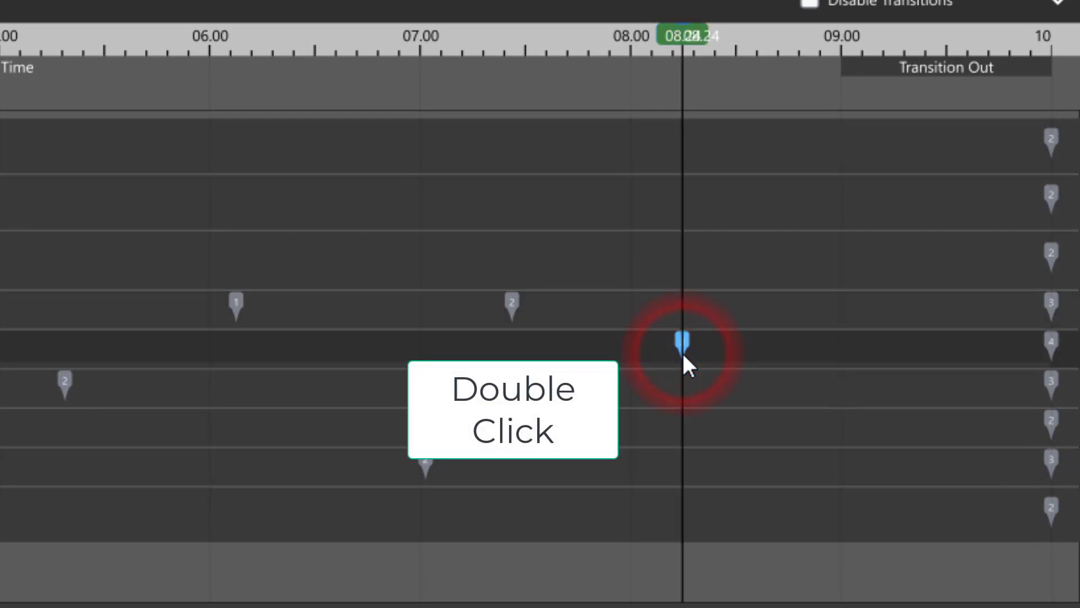
pyautogui.rightClick(682, 345)
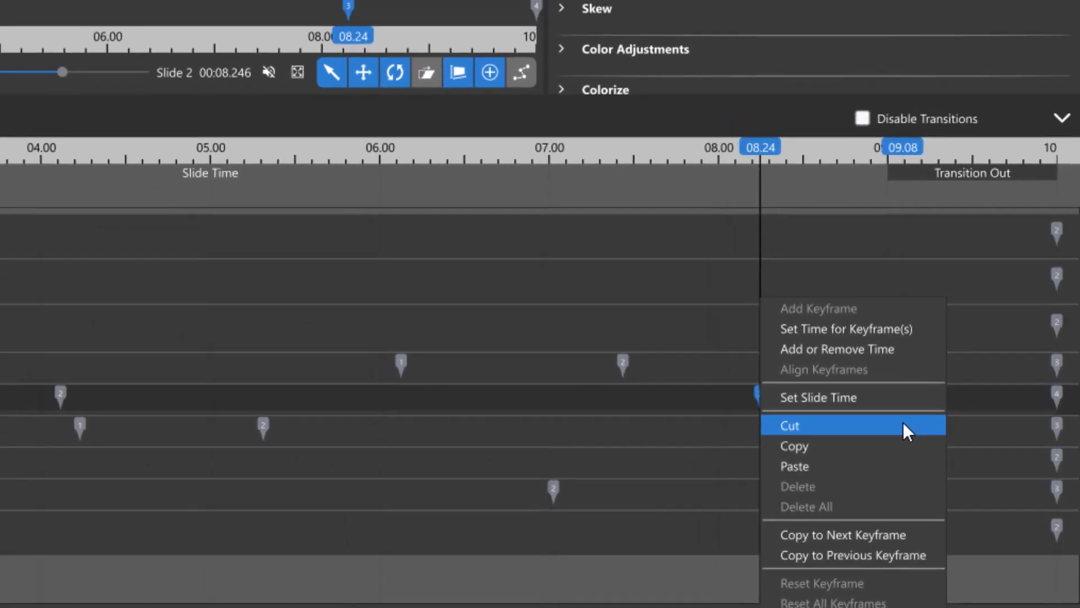
# - Cut the 08.24 keyframe and select five slice keyframes together
pyautogui.click(903, 426)
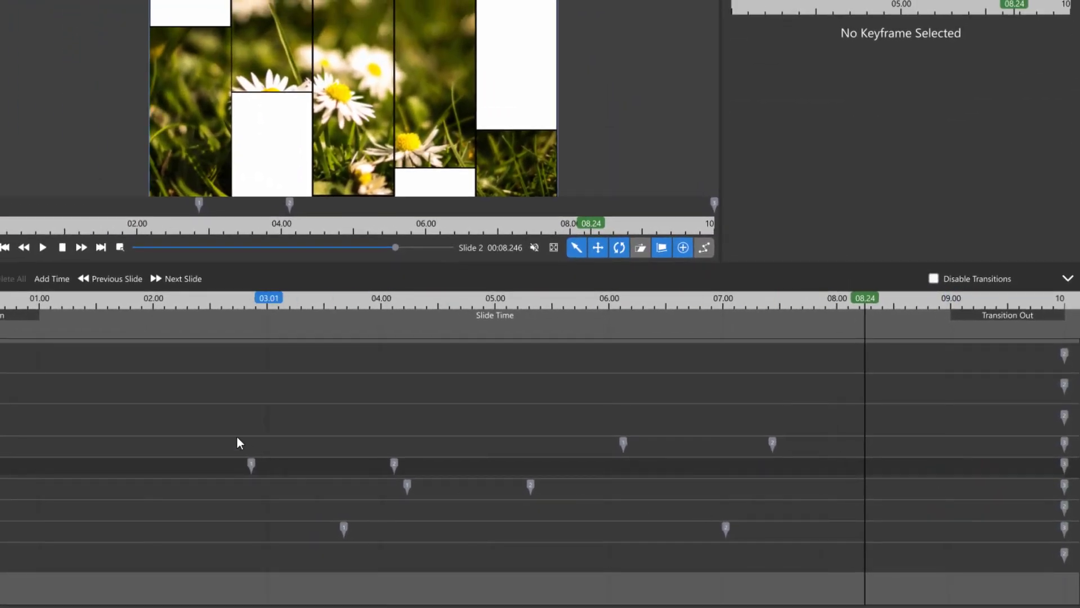
pyautogui.moveTo(202, 405); pyautogui.dragTo(360, 510)
pyautogui.moveTo(584, 557); pyautogui.dragTo(583, 558)
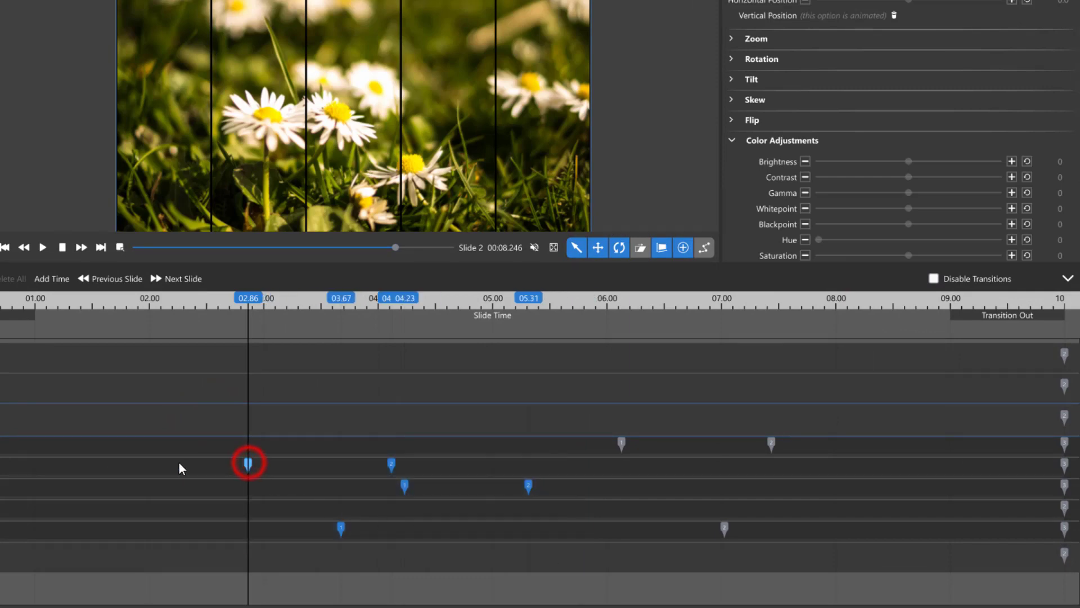